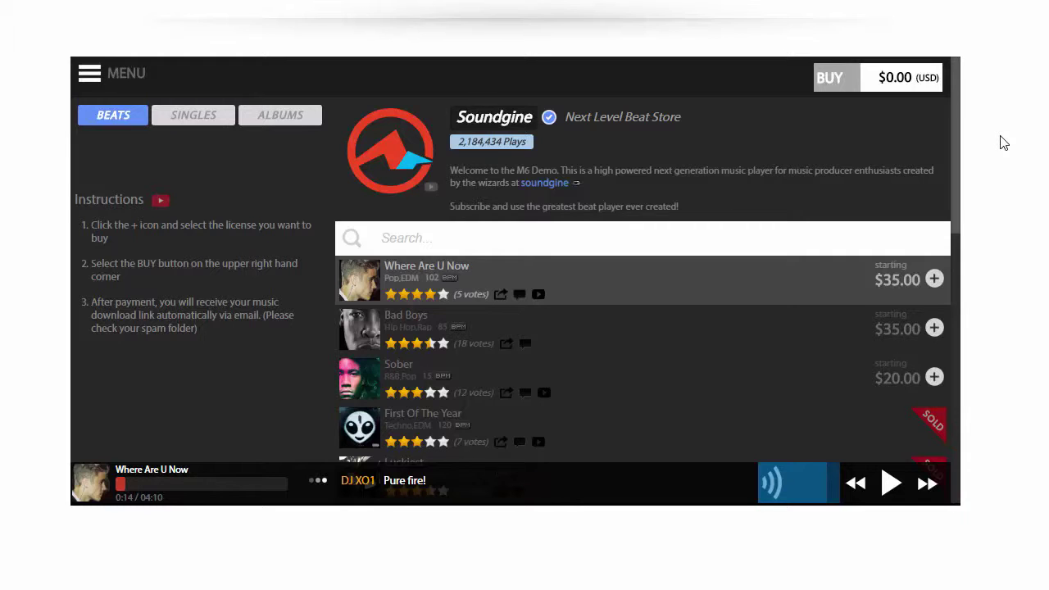
Examine the star ratings shown on the tracks in the beat player's list.
scroll(707, 195, down, 2)
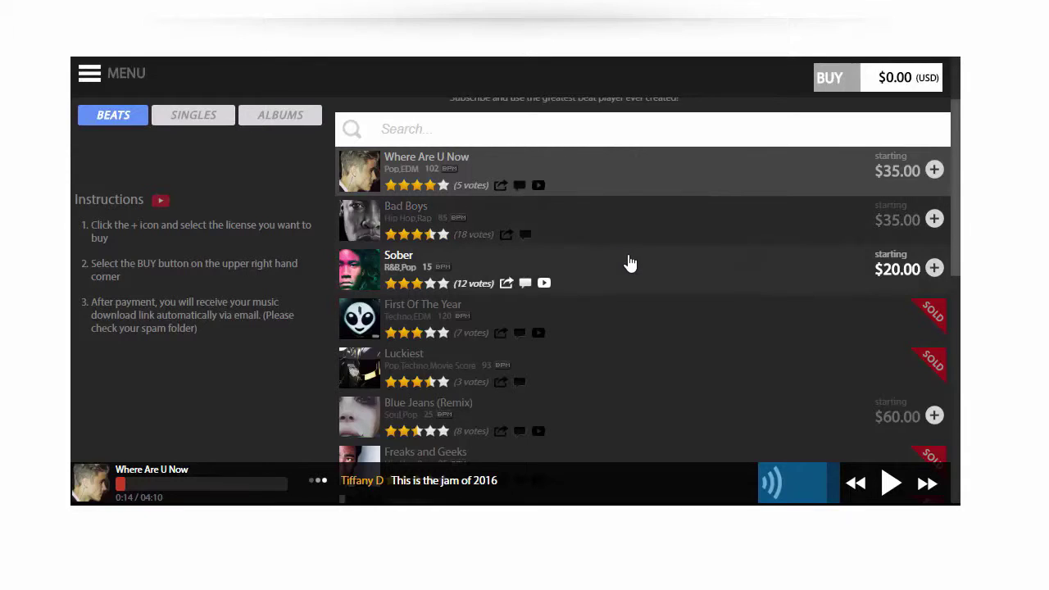
scroll(629, 266, up, 2)
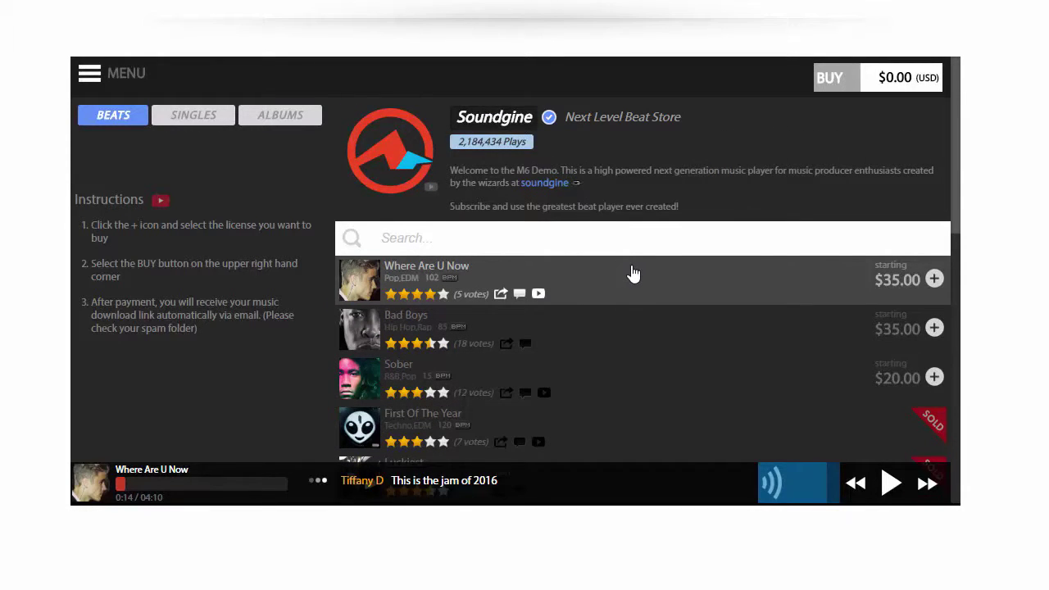
scroll(631, 274, down, 2)
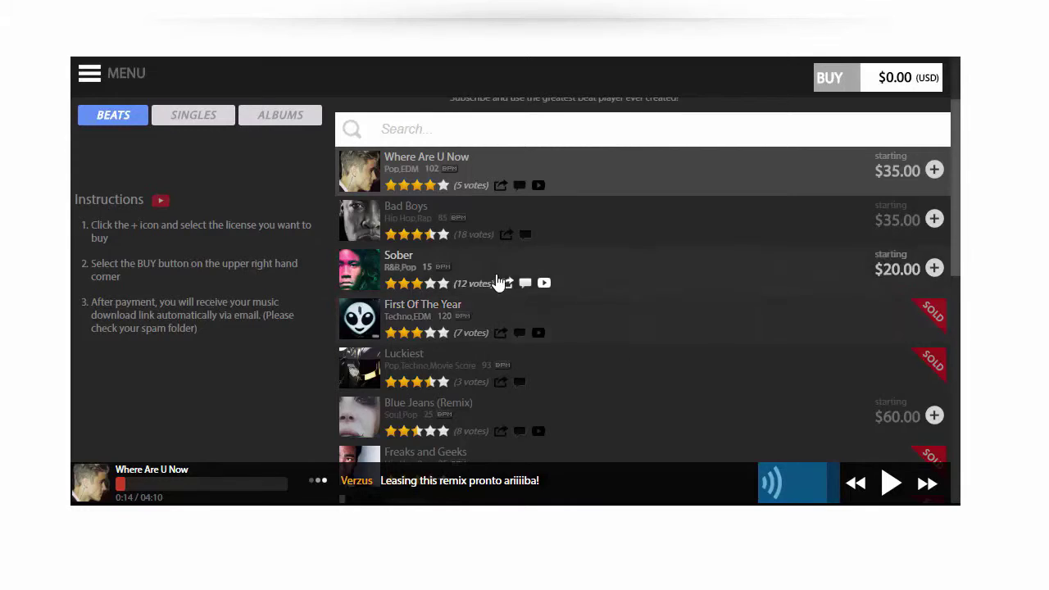
scroll(502, 284, up, 3)
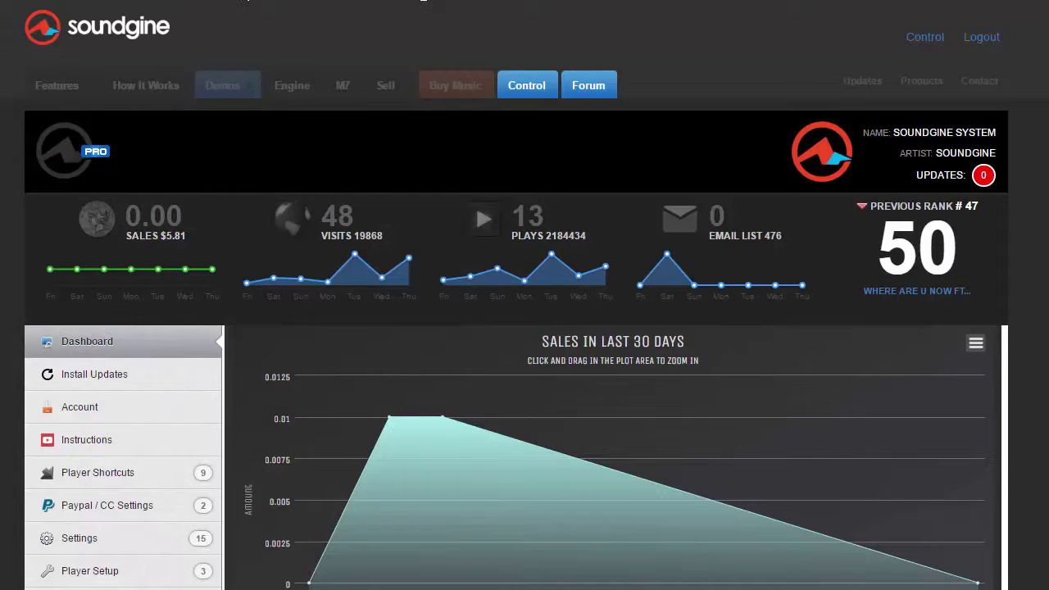
Open the Auto Play, Play Count settings in the Soundgine control panel.
scroll(194, 144, down, 2)
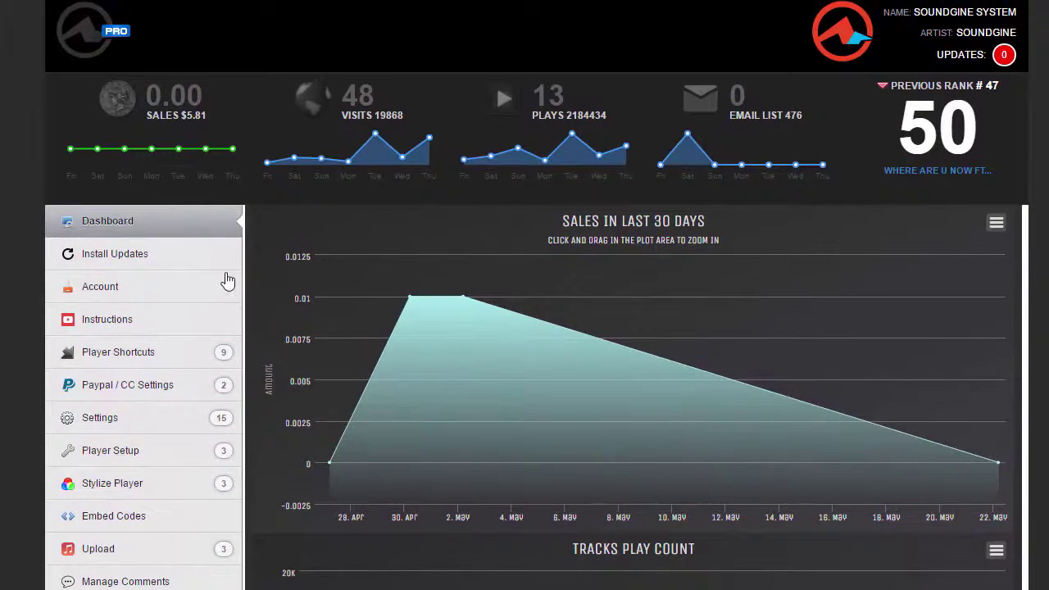
scroll(85, 210, down, 4)
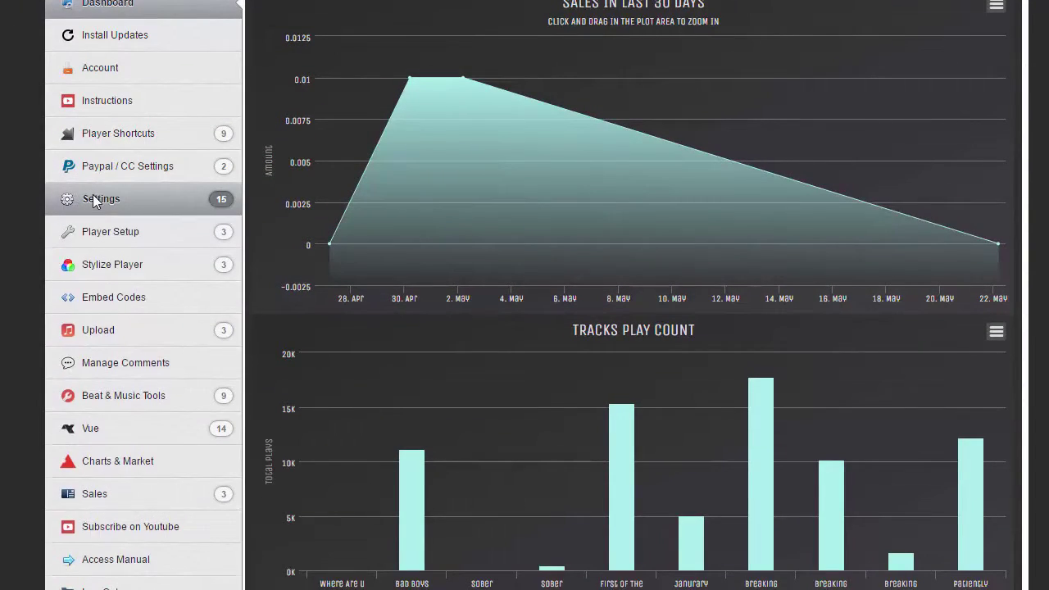
click(92, 201)
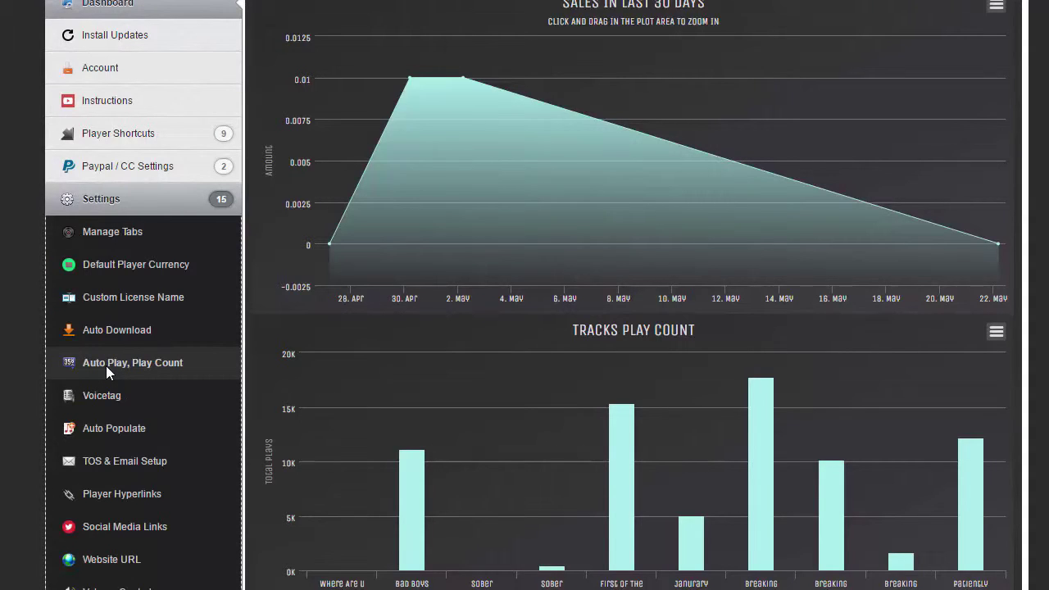
click(106, 366)
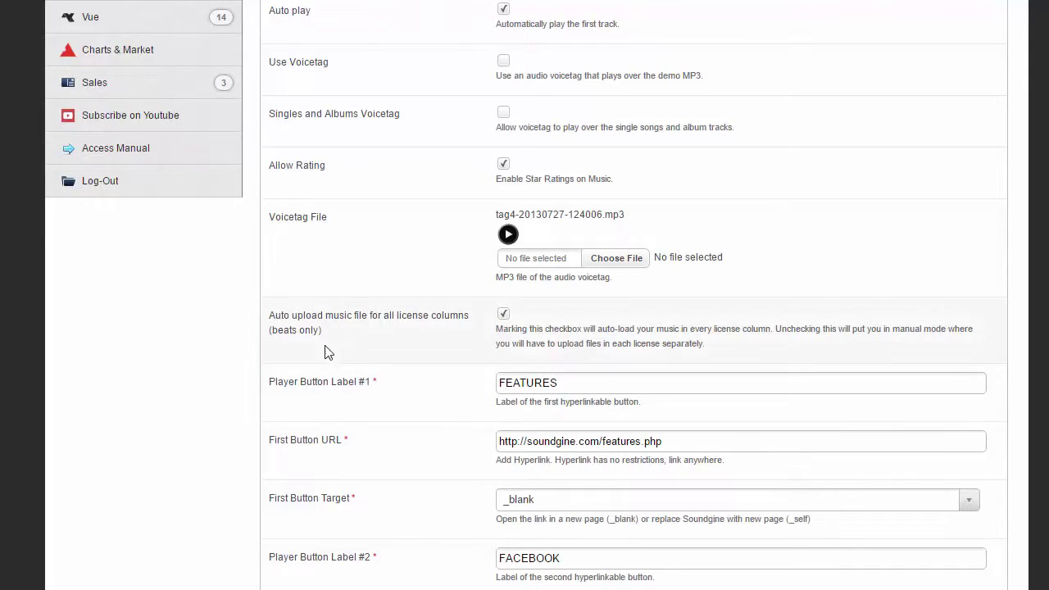
Disable the Allow Rating option for music and update the player settings.
scroll(344, 248, up, 2)
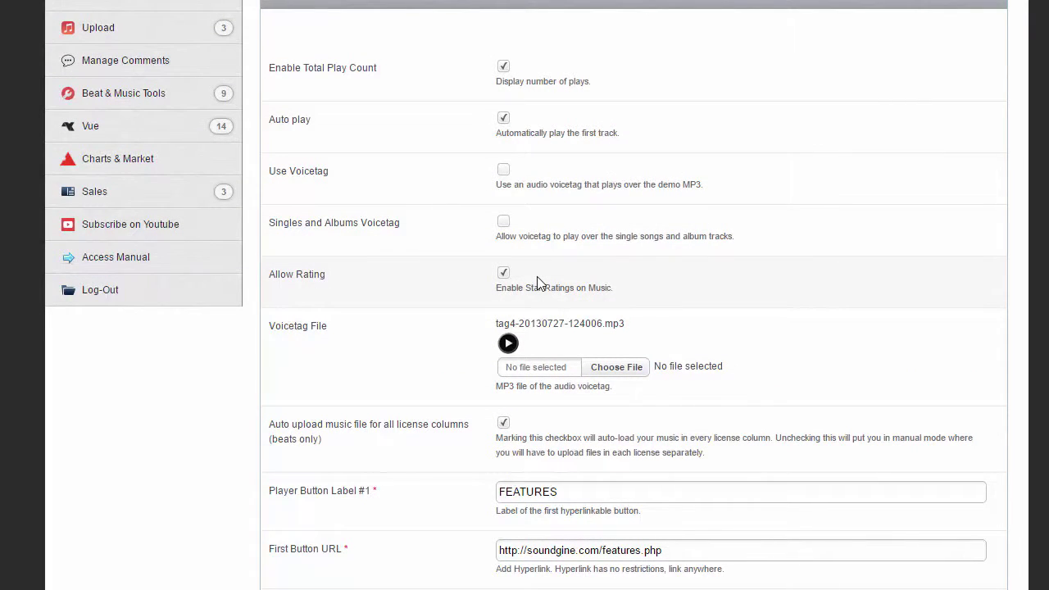
click(504, 272)
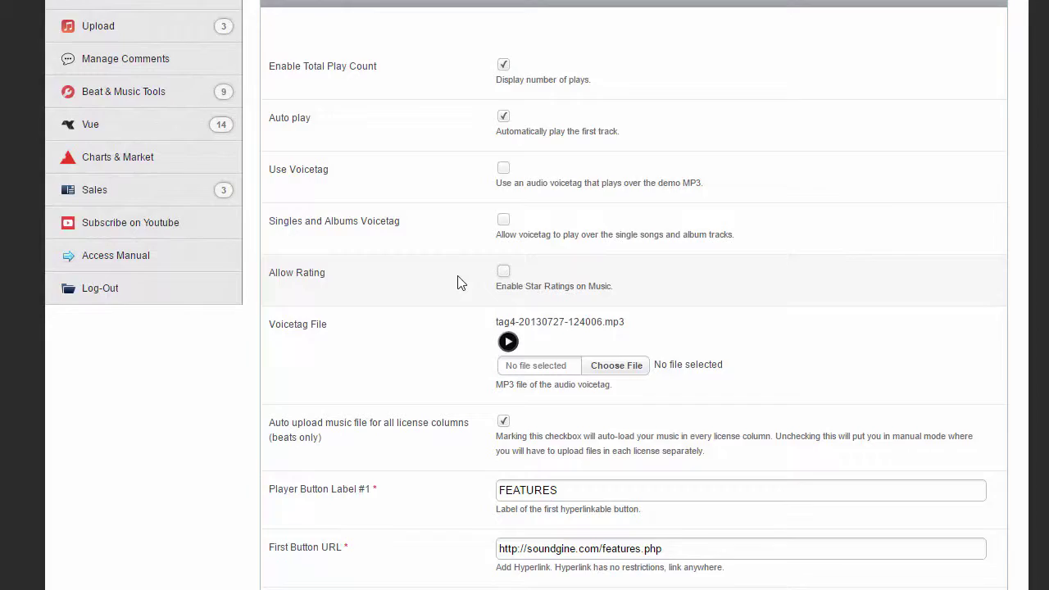
scroll(459, 283, down, 6)
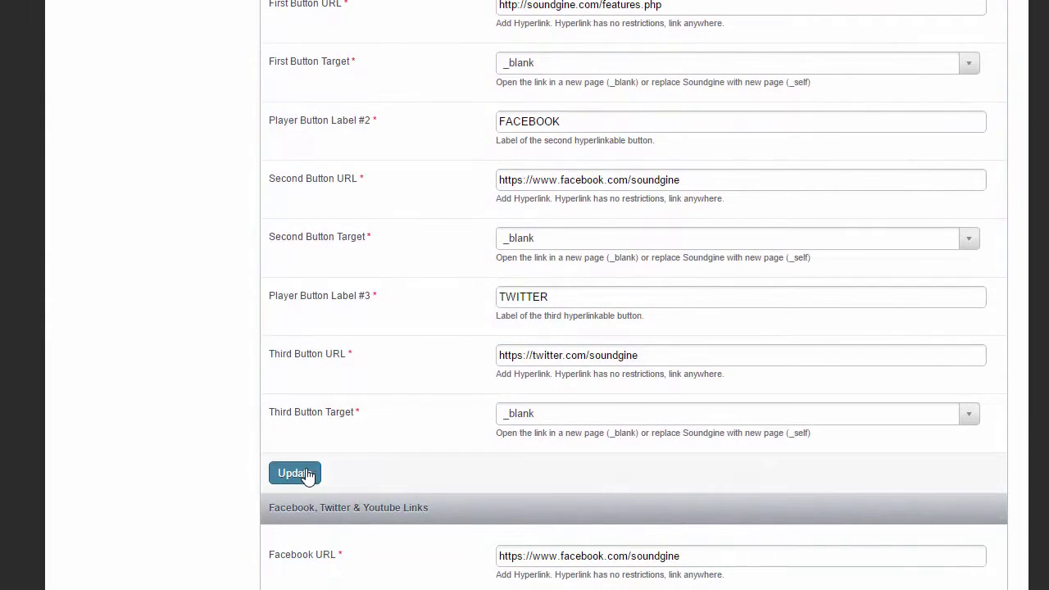
click(308, 476)
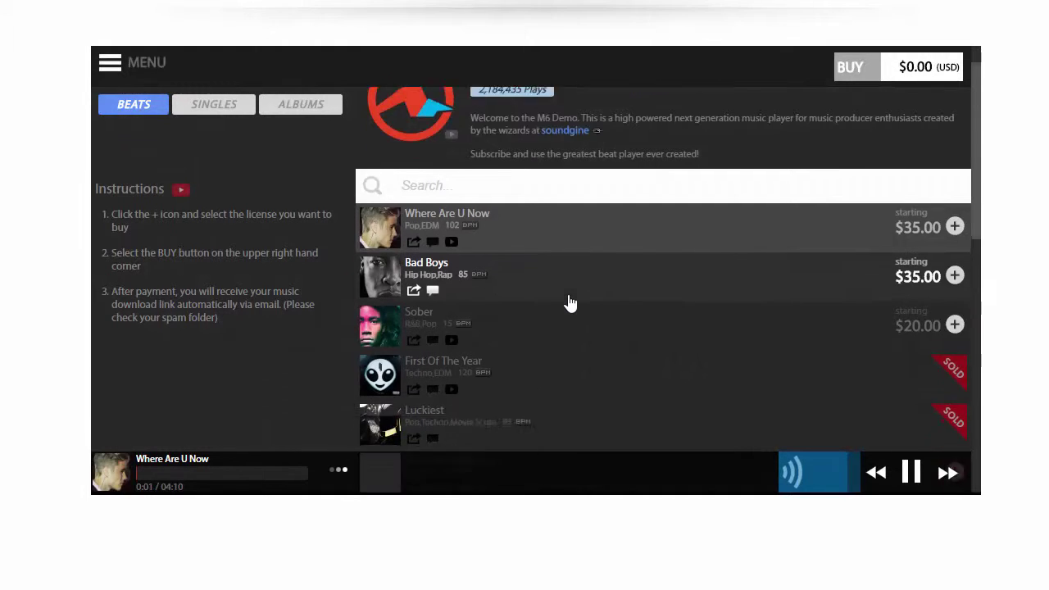
Pause the playing track in the beat player and check the whole beats list for star ratings.
click(912, 474)
scroll(534, 270, up, 5)
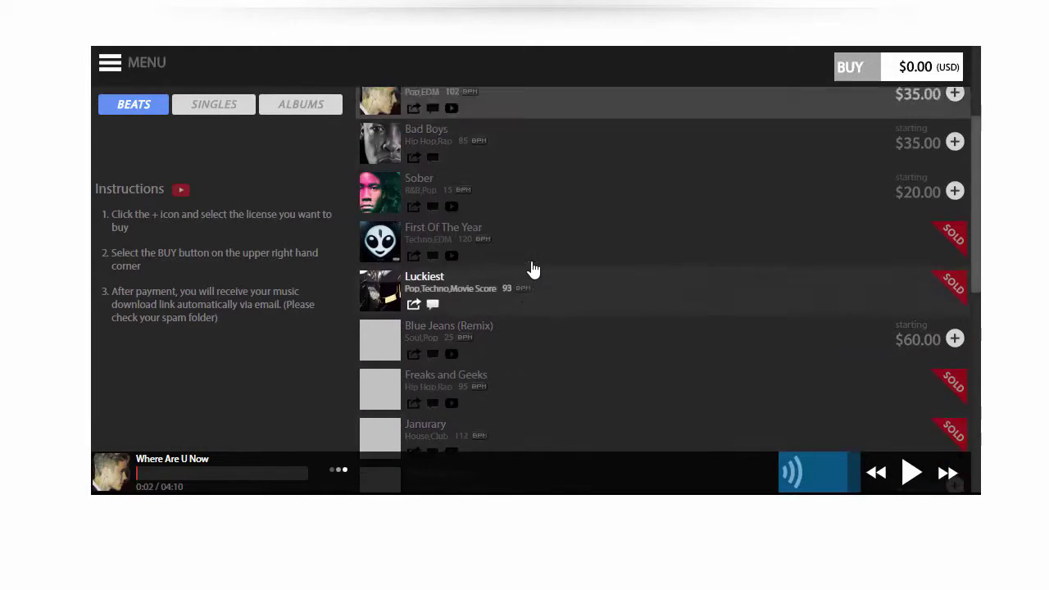
scroll(548, 282, down, 7)
scroll(548, 288, up, 7)
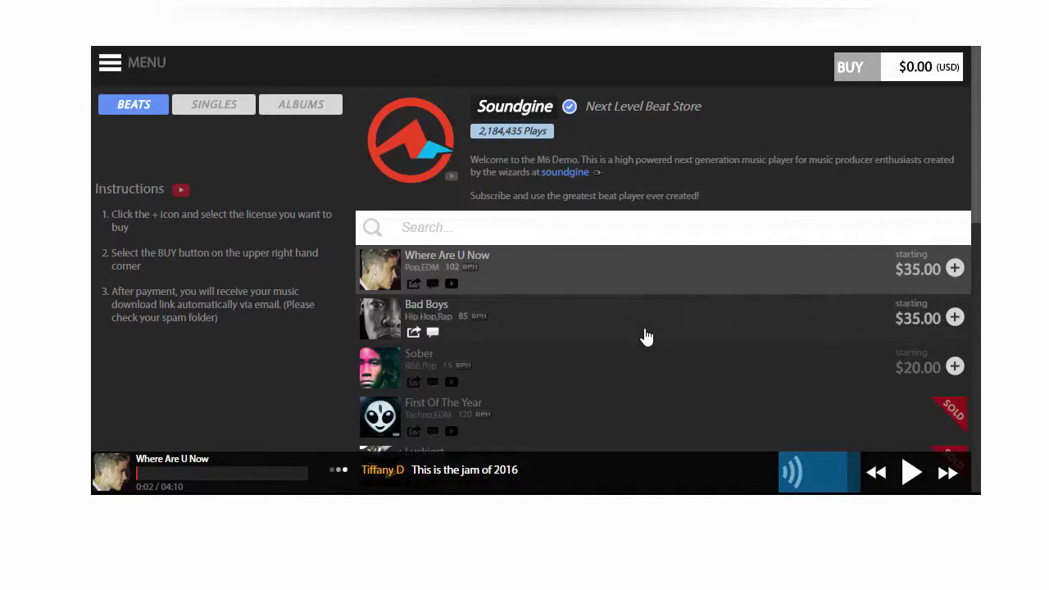
scroll(623, 344, down, 3)
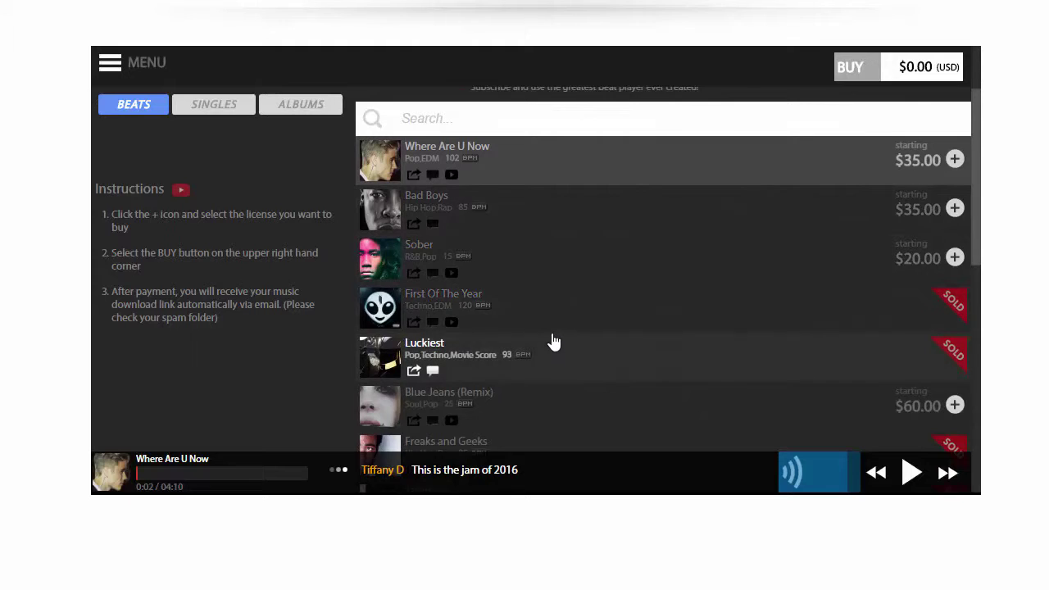
scroll(551, 338, up, 1)
scroll(551, 338, up, 3)
scroll(548, 362, down, 5)
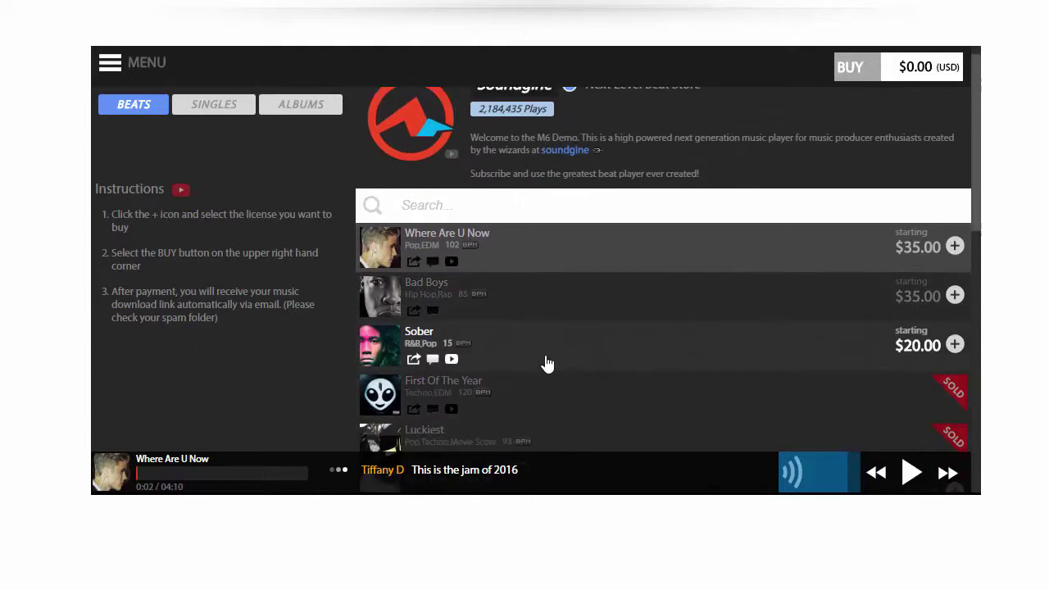
scroll(548, 361, up, 5)
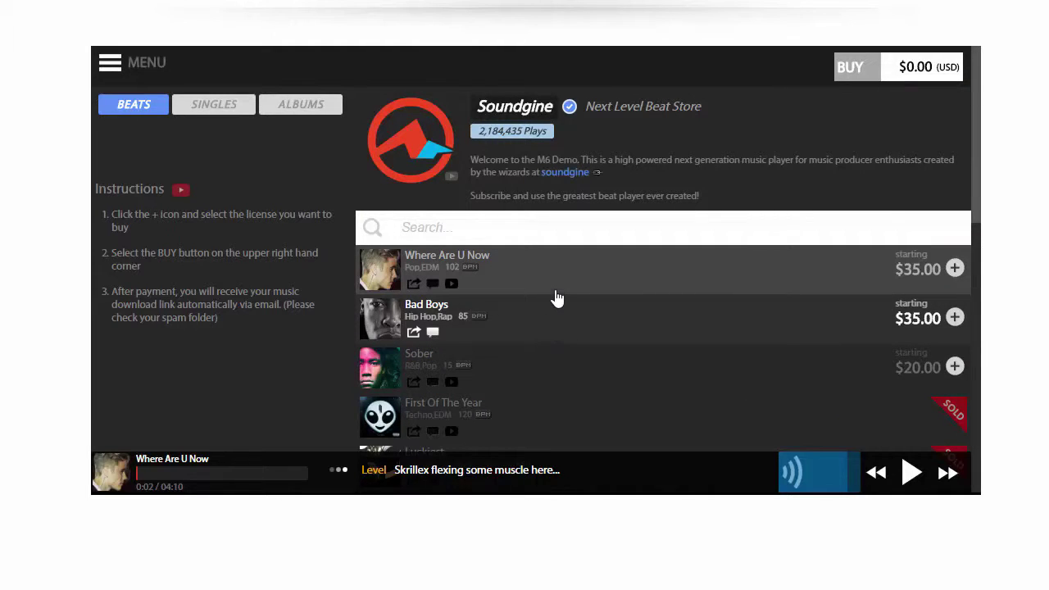
scroll(555, 303, down, 3)
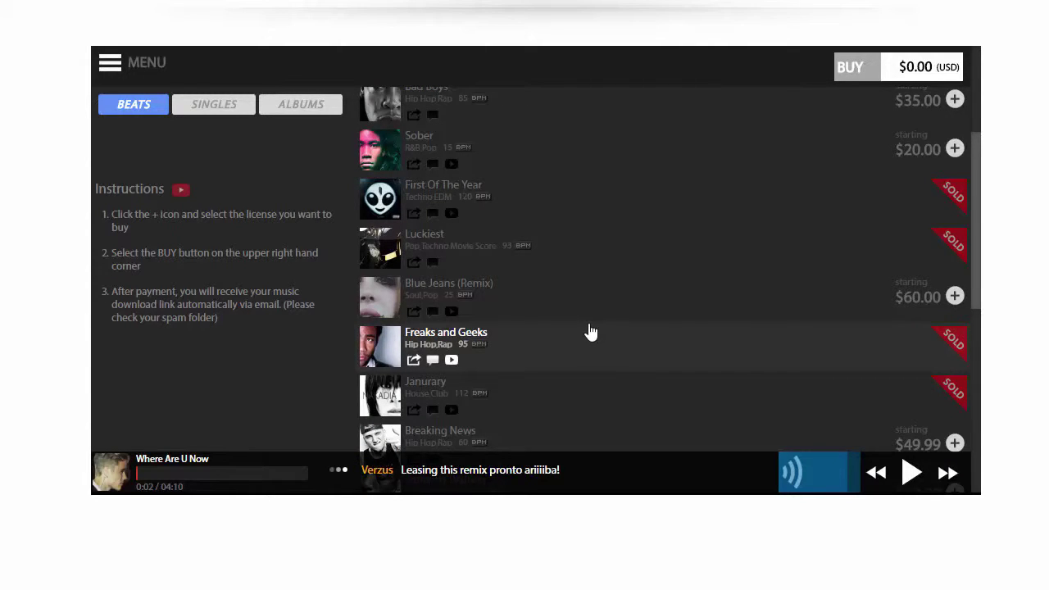
scroll(587, 333, up, 4)
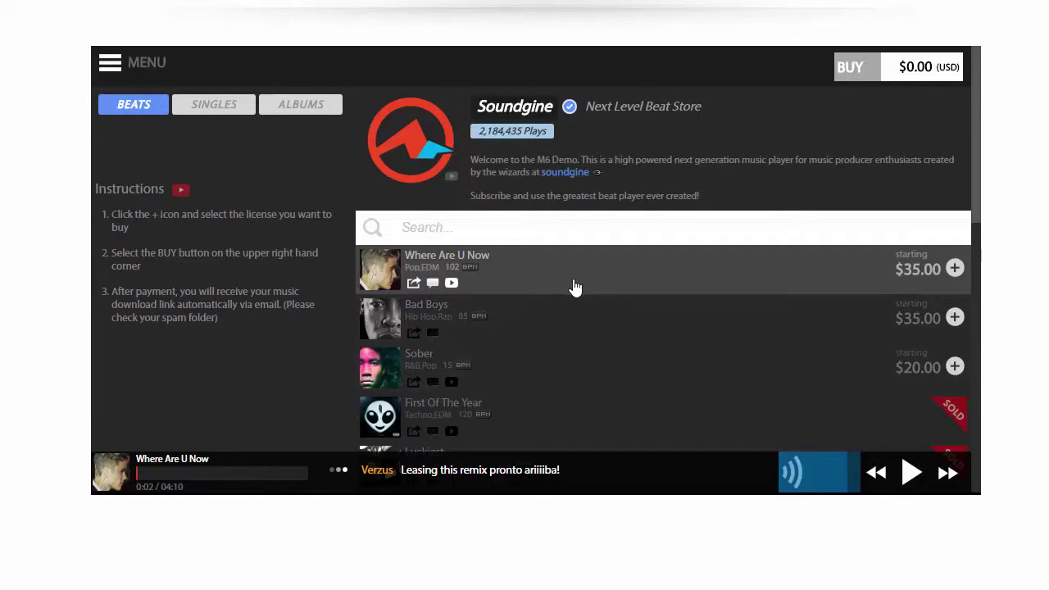
scroll(565, 299, down, 3)
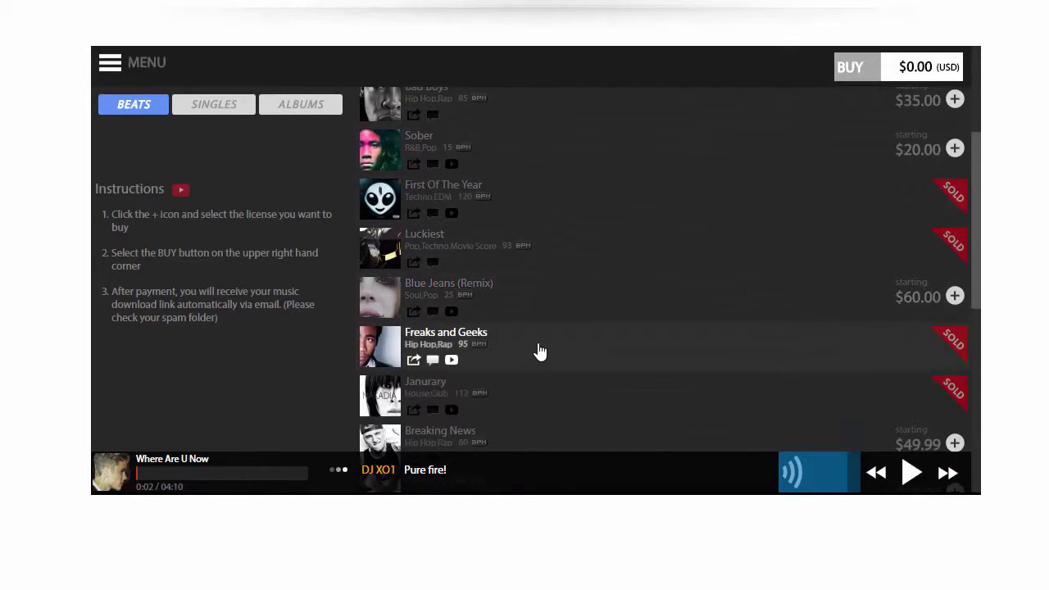
scroll(534, 324, up, 3)
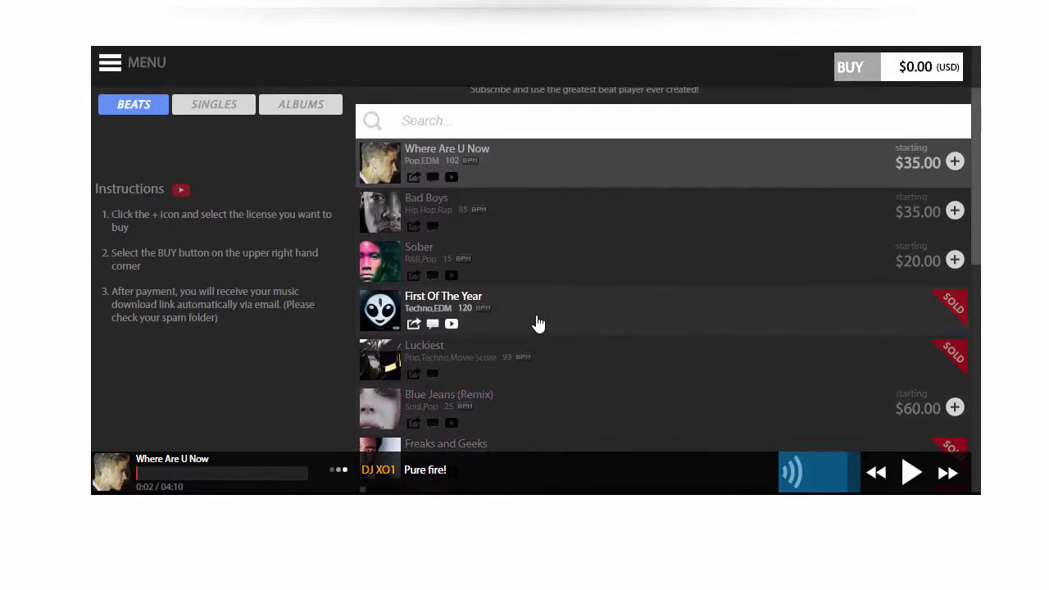
scroll(536, 323, up, 2)
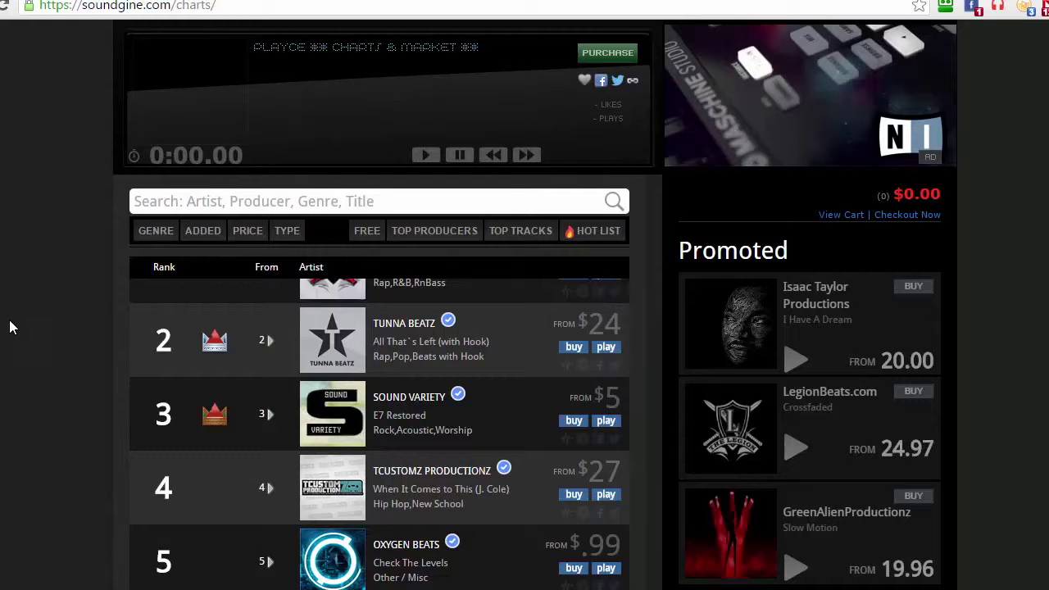
Browse the ranked artists and tracks on the Soundgine charts page.
scroll(368, 508, down, 3)
scroll(367, 509, down, 1)
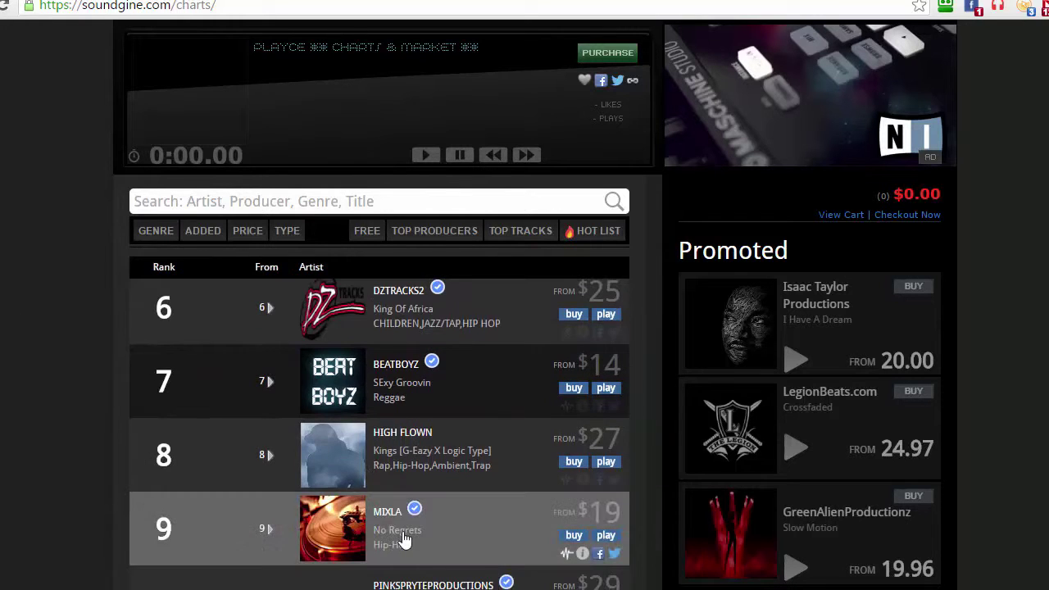
scroll(403, 534, up, 3)
scroll(394, 533, down, 1)
scroll(379, 541, down, 10)
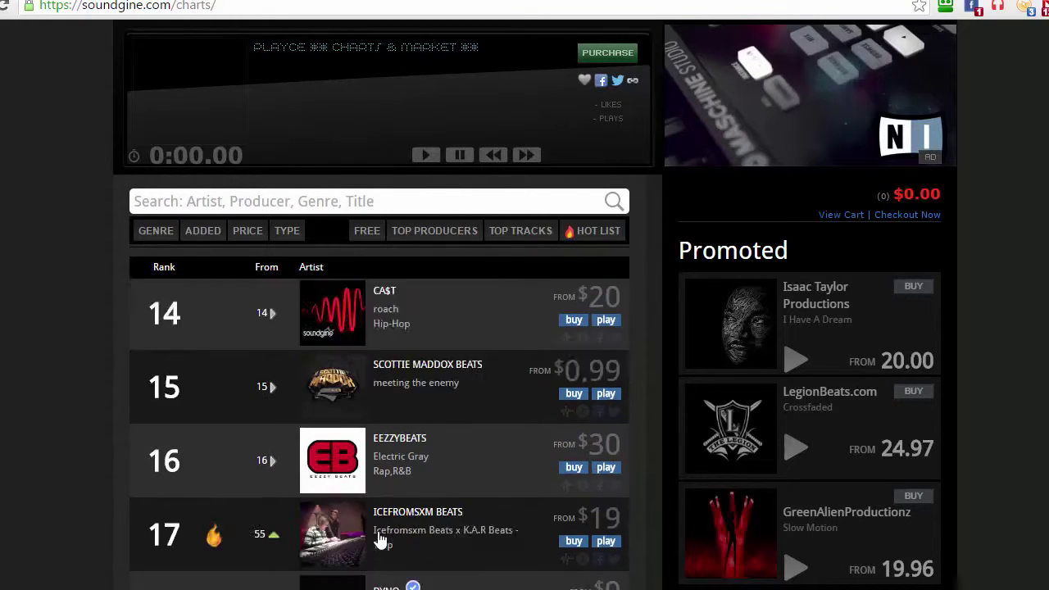
scroll(377, 540, down, 4)
scroll(377, 540, up, 6)
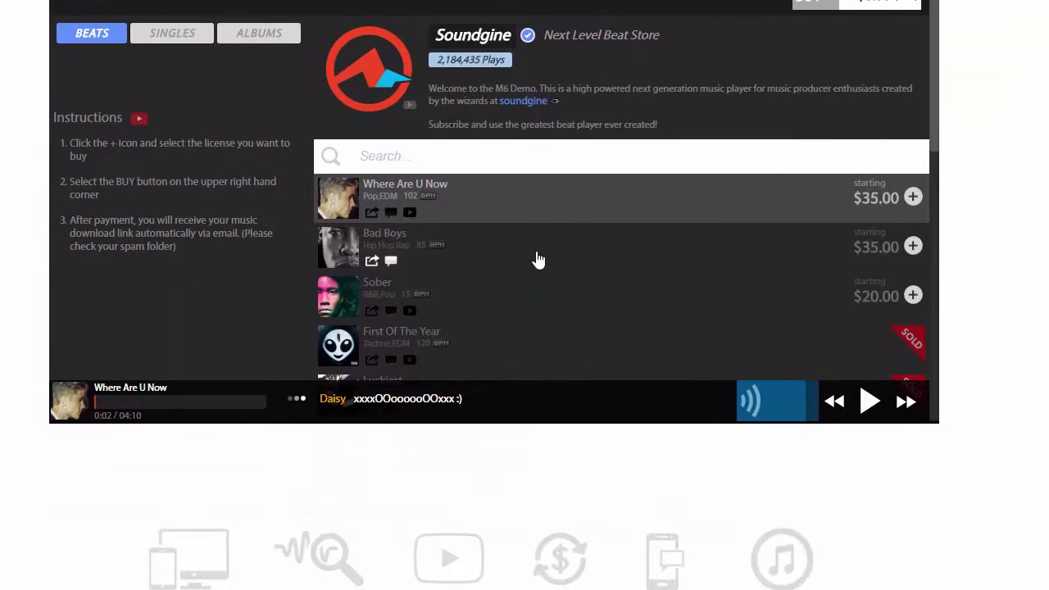
scroll(537, 260, down, 5)
scroll(524, 281, up, 5)
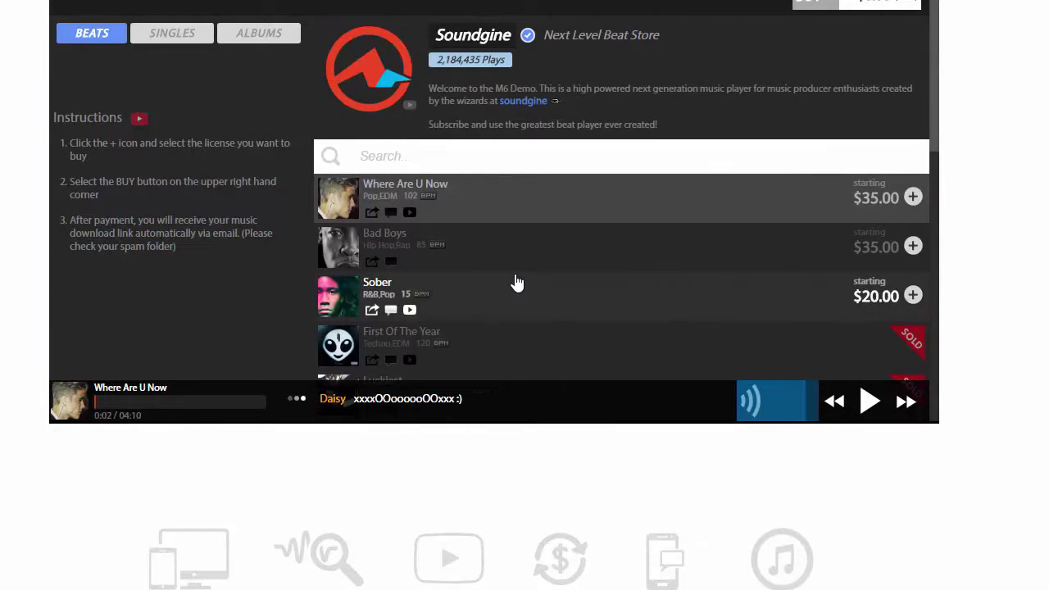
scroll(517, 283, down, 6)
scroll(516, 283, up, 4)
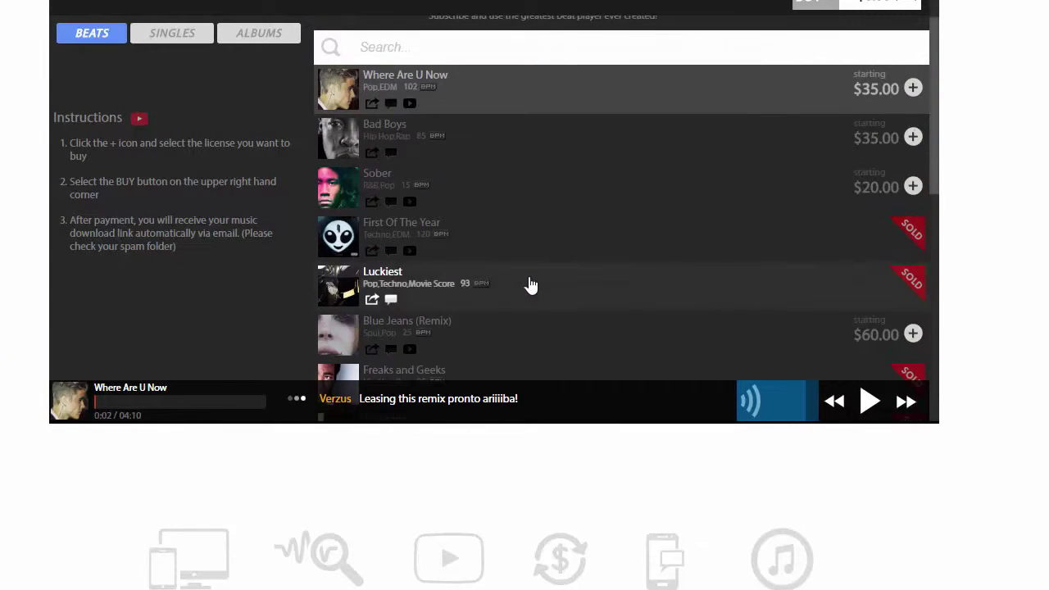
scroll(531, 284, up, 2)
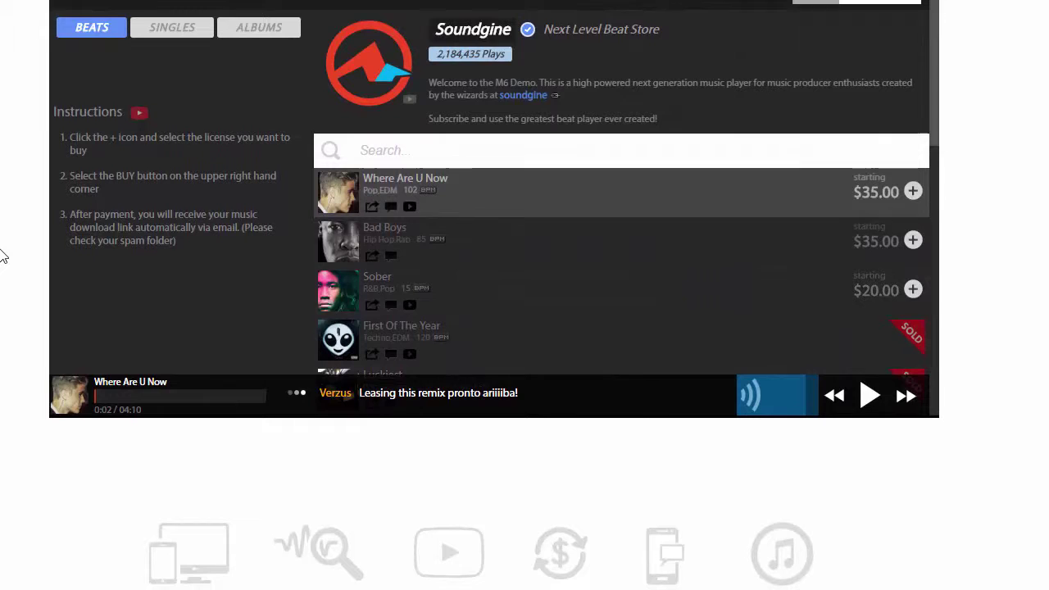
scroll(621, 255, down, 6)
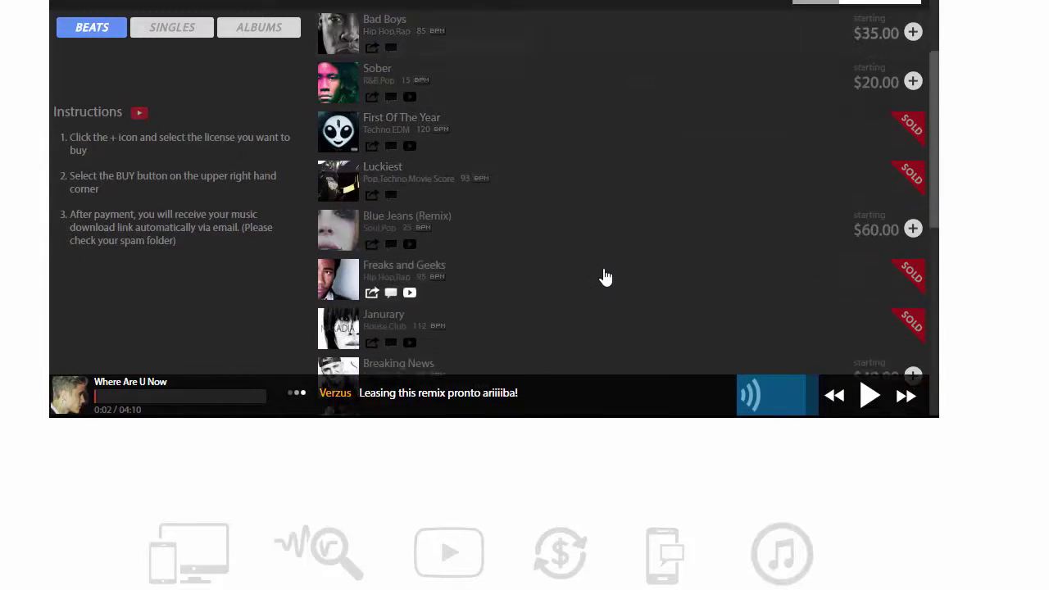
scroll(528, 278, up, 5)
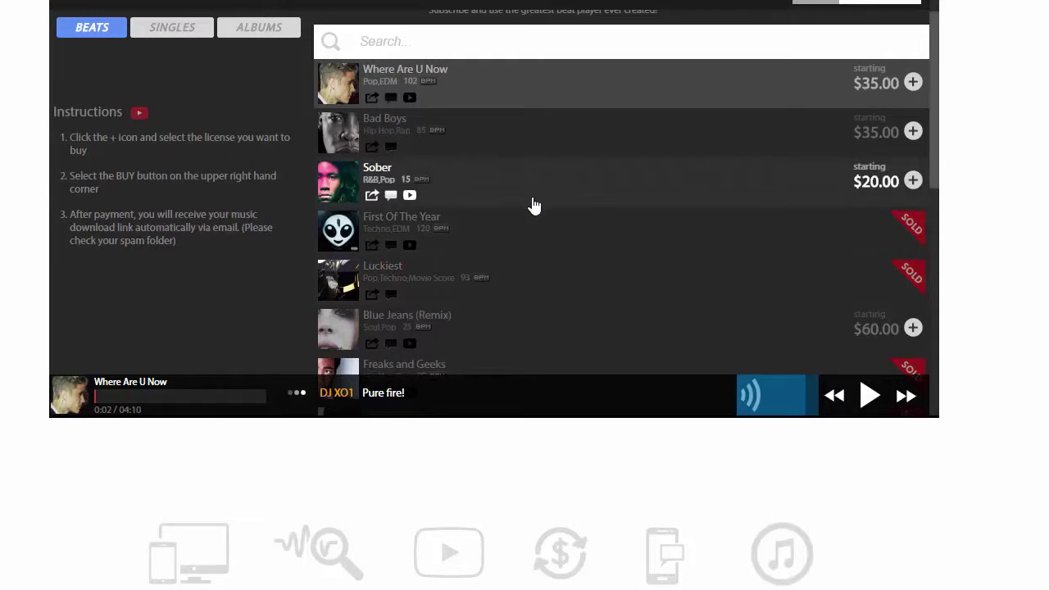
scroll(505, 257, down, 5)
scroll(519, 229, up, 5)
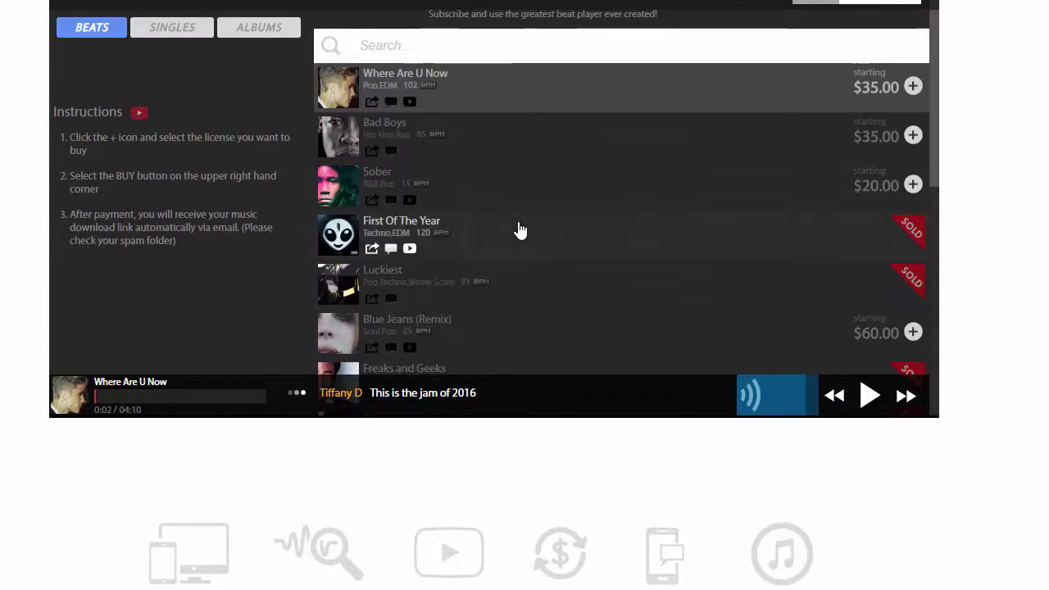
scroll(541, 246, down, 2)
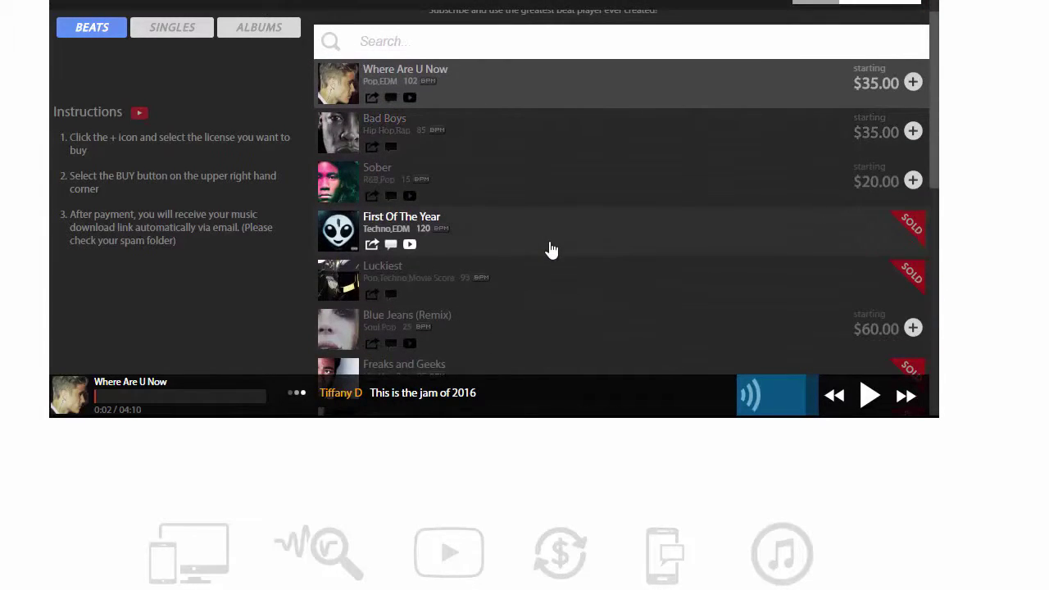
scroll(552, 250, up, 1)
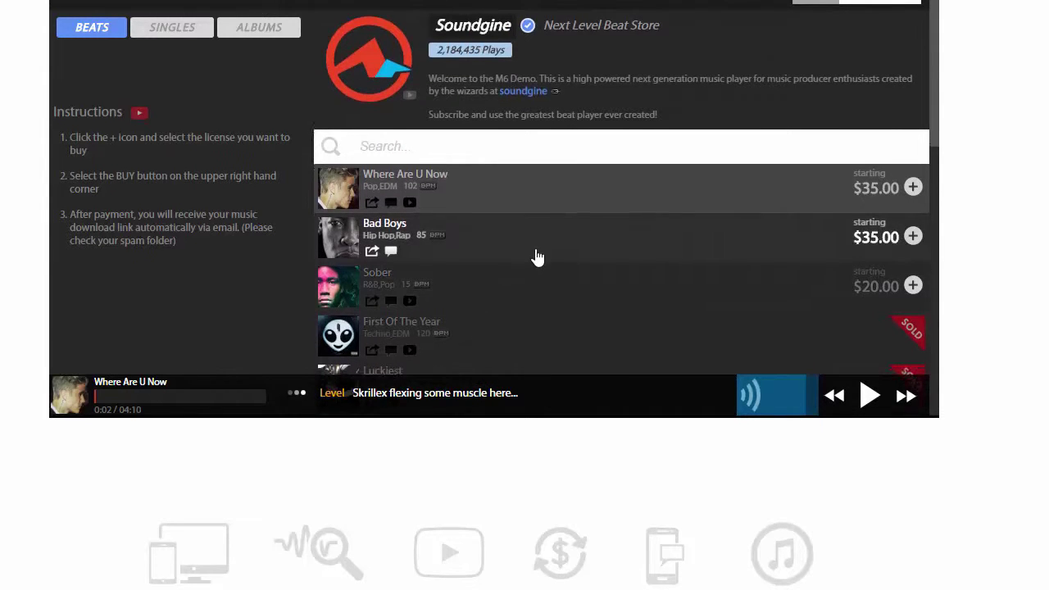
scroll(538, 256, down, 3)
scroll(540, 257, up, 5)
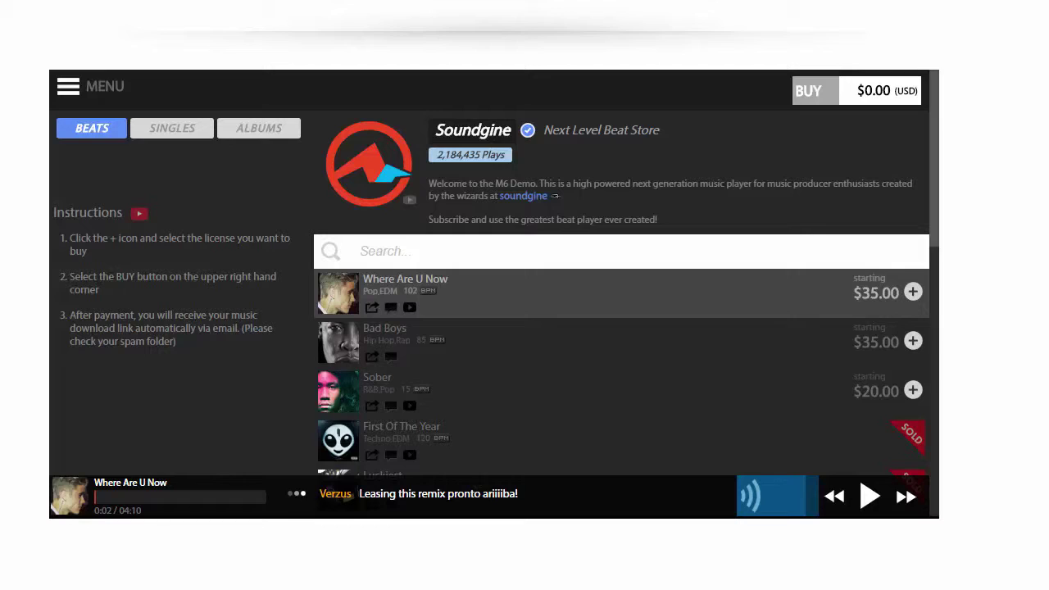